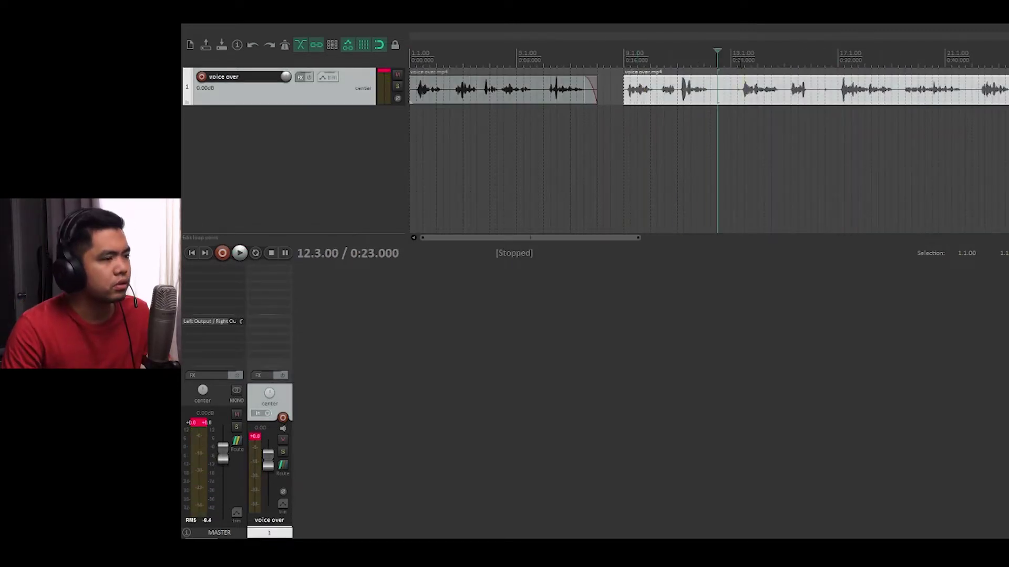
Shift the voice-over clip near 0:30 slightly earlier to tighten the pause before it and play the edit
left_click_drag(818, 108, 811, 107)
scroll(745, 81, "down", 2)
key("space")
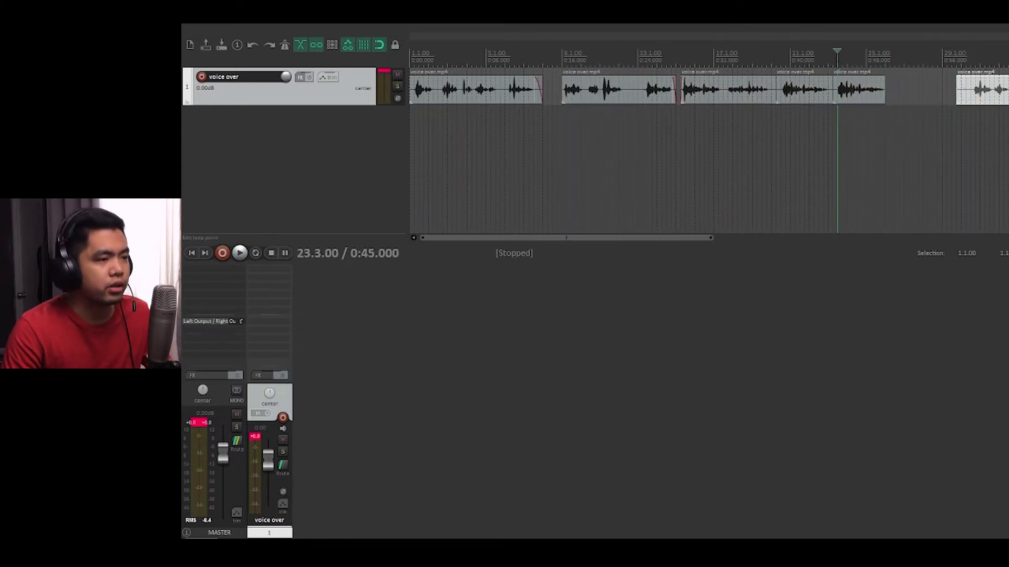
Delete the voice-over clip starting near 0:39, move the following clip back to close the gap, and play across the join
key("space")
left_click(779, 58)
key("space")
left_click(803, 92)
key("Delete")
left_click_drag(855, 94, 793, 94)
left_click(751, 58)
key("space")
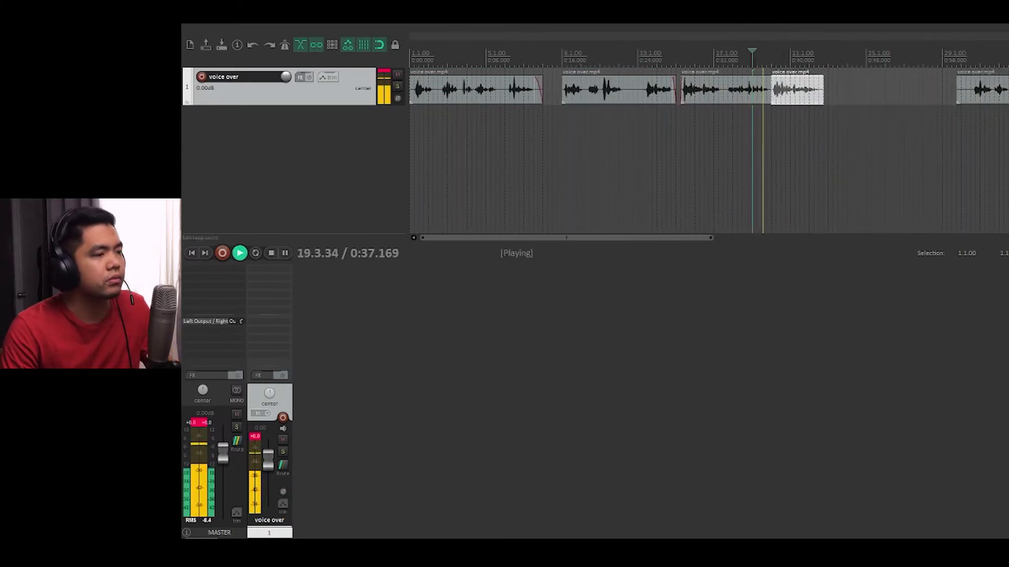
Play the join and move the next long voice-over clip earlier so it follows the preceding clip
key("space")
key("space")
left_click_drag(970, 95, 791, 100)
left_click(917, 96)
scroll(890, 104, "down", 3)
scroll(754, 96, "up", 3)
Split out and delete an unwanted part of the voice-over and trim the short clip's start to 0:44.000
key("space")
key("s")
scroll(755, 96, "up", 2)
key("space")
key("Delete")
left_click_drag(761, 99, 769, 100)
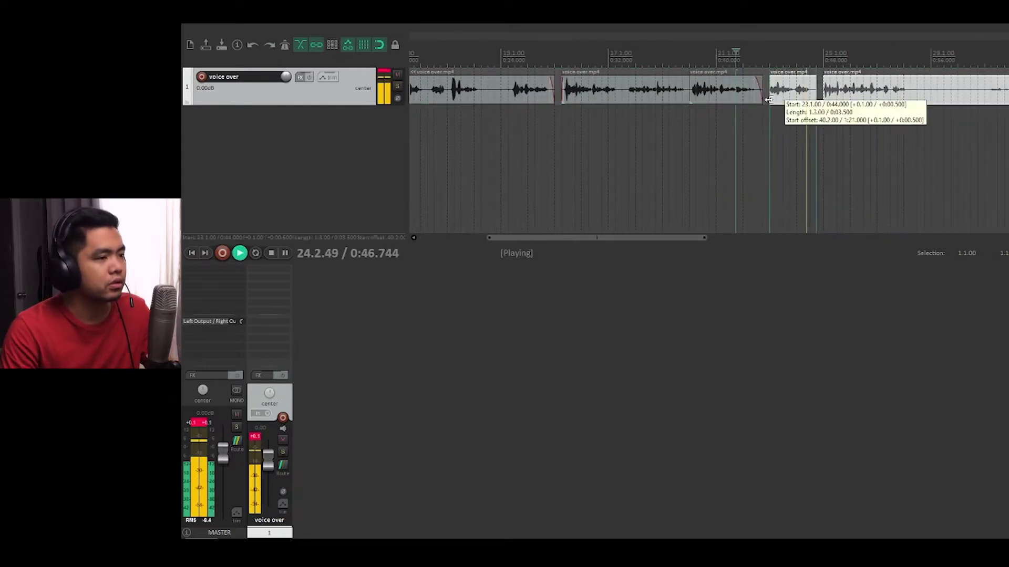
Move the following voice-over clip earlier to close the gap and turn off the timeline grid
scroll(809, 92, "up", 4)
key("space")
key("space")
left_click_drag(1004, 97, 929, 102)
key("alt+g")
Nudge the next voice-over clip slightly earlier against its neighbour and play through the remaining joins
key("space")
scroll(891, 75, "down", 6)
left_click_drag(935, 105, 931, 105)
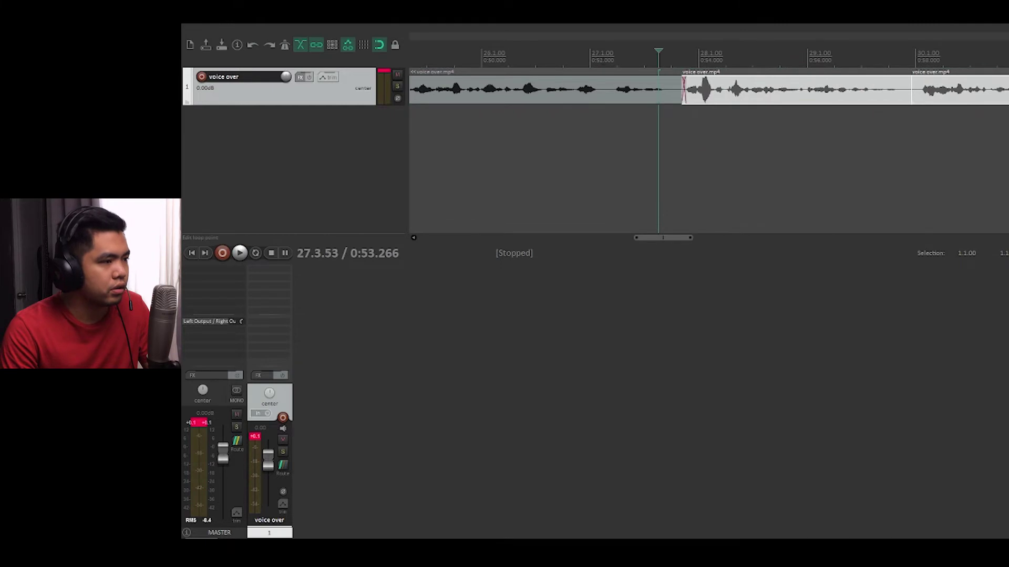
key("space")
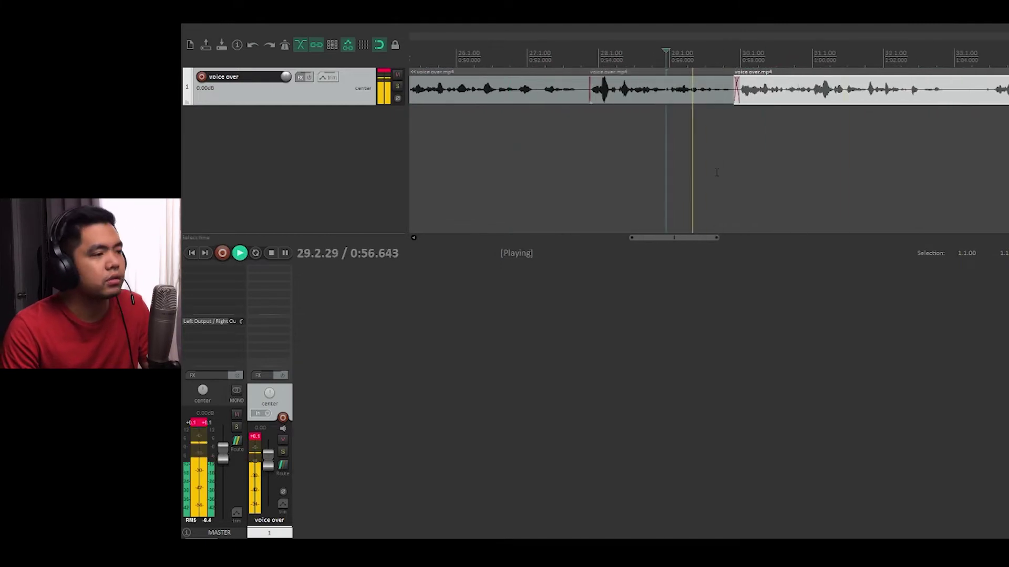
left_click_drag(777, 238, 755, 244)
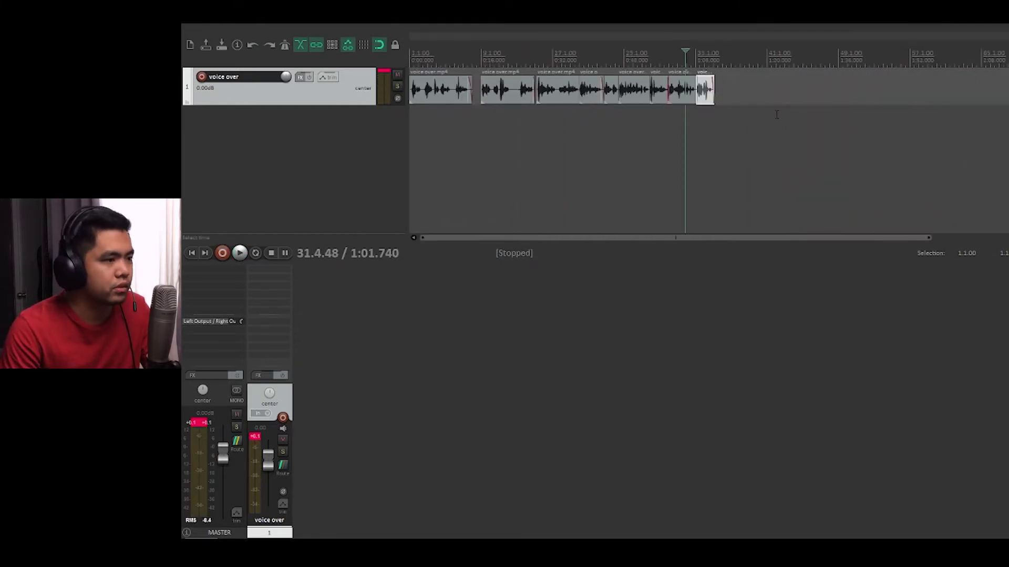
Switch to File Explorer and add Into It - Kwon.mp3 from the EDITING TOOLS Music folder as a second track from 0:00
scroll(776, 115, "down", 5)
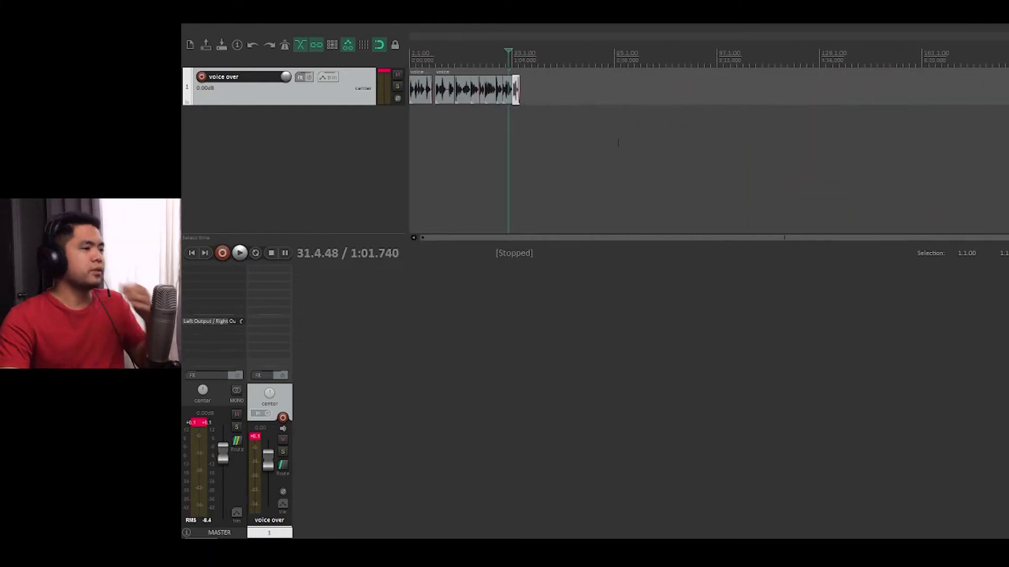
scroll(618, 143, "up", 3)
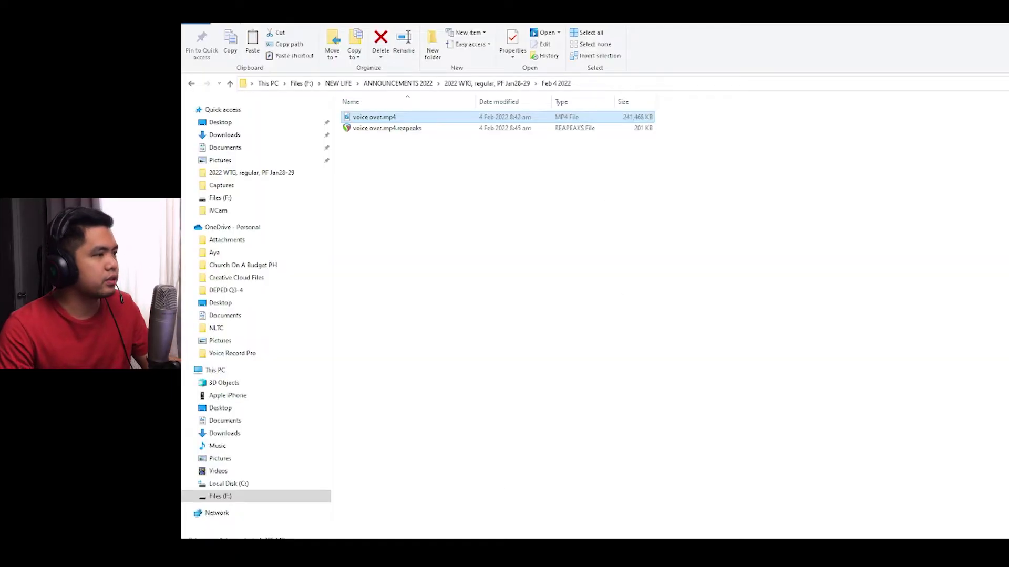
key("super+Down")
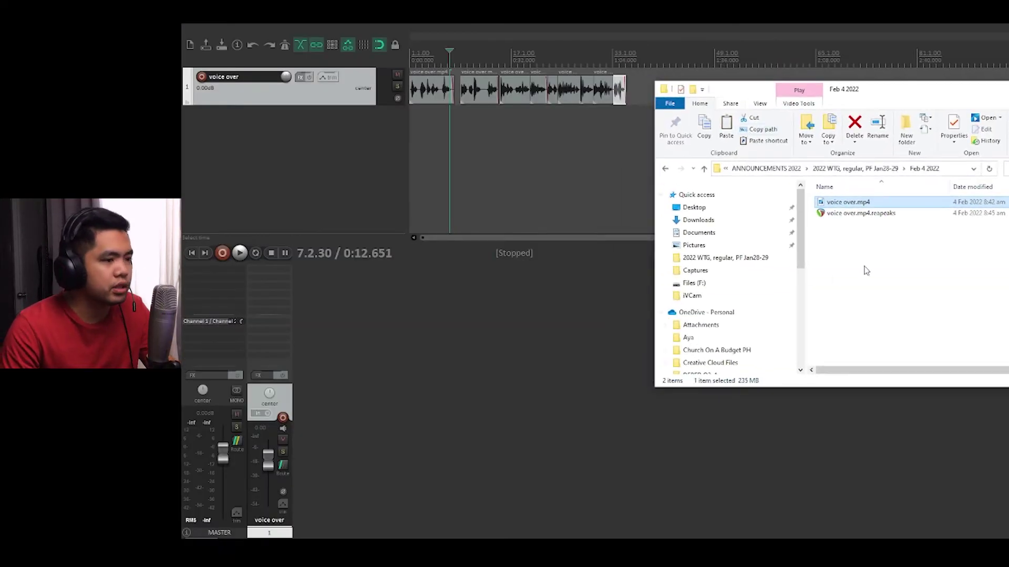
scroll(797, 265, "down", 2)
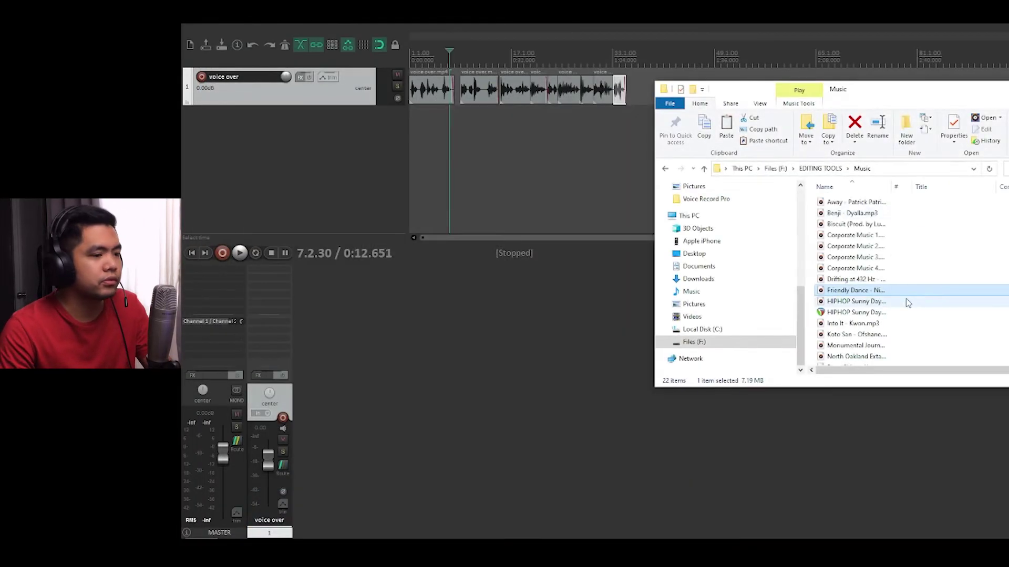
scroll(901, 304, "down", 1)
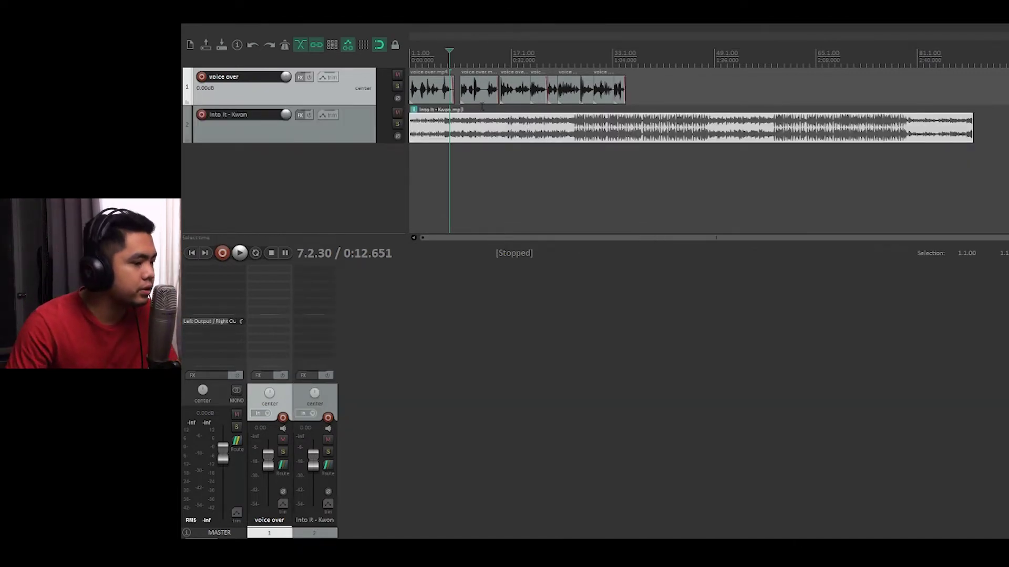
Play the voice-over together with the Into It - Kwon music from the start to judge the fit
key("space")
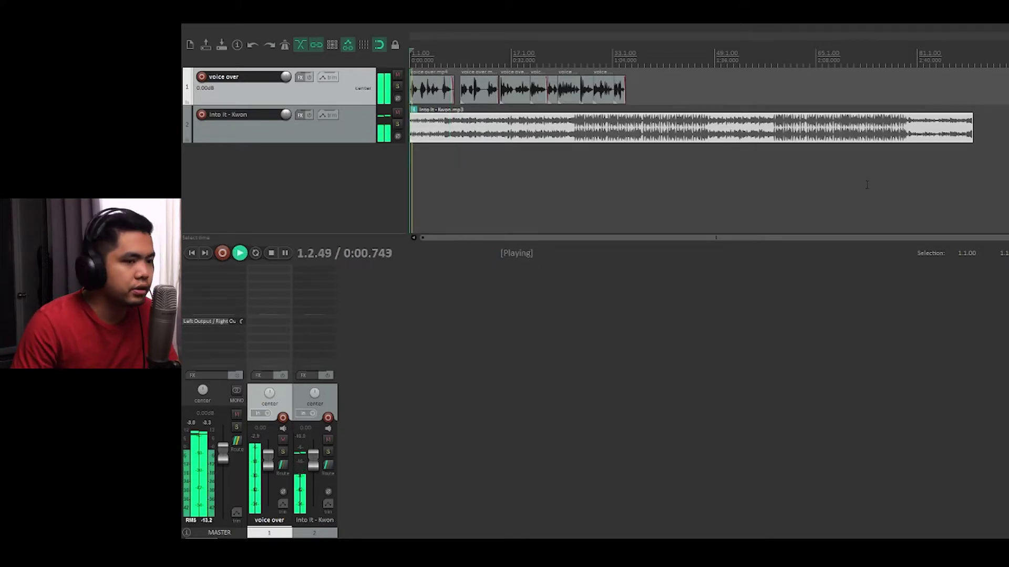
scroll(913, 200, "up", 2)
scroll(913, 200, "up", 1)
scroll(628, 130, "down", 1)
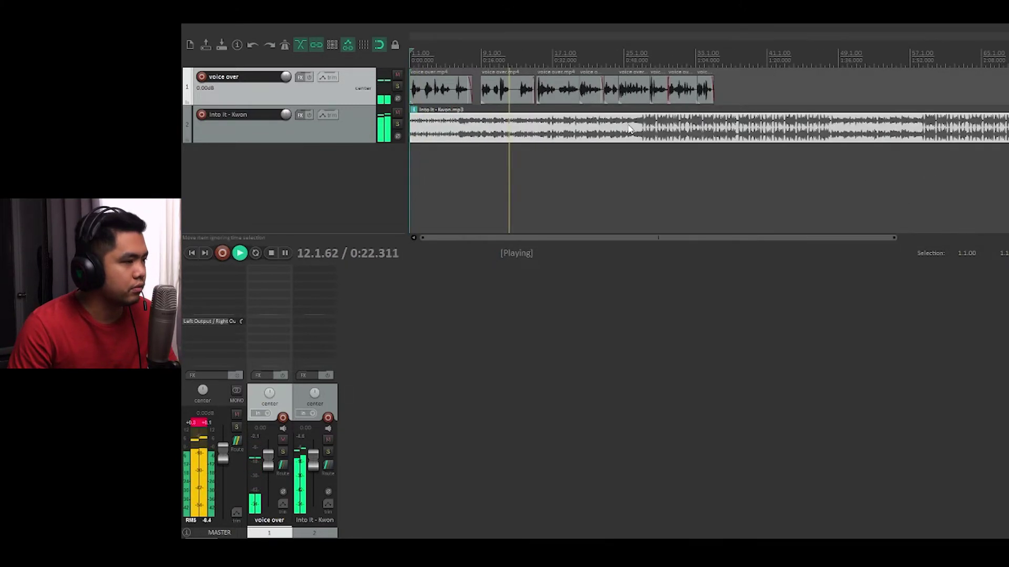
scroll(627, 130, "down", 1)
key("space")
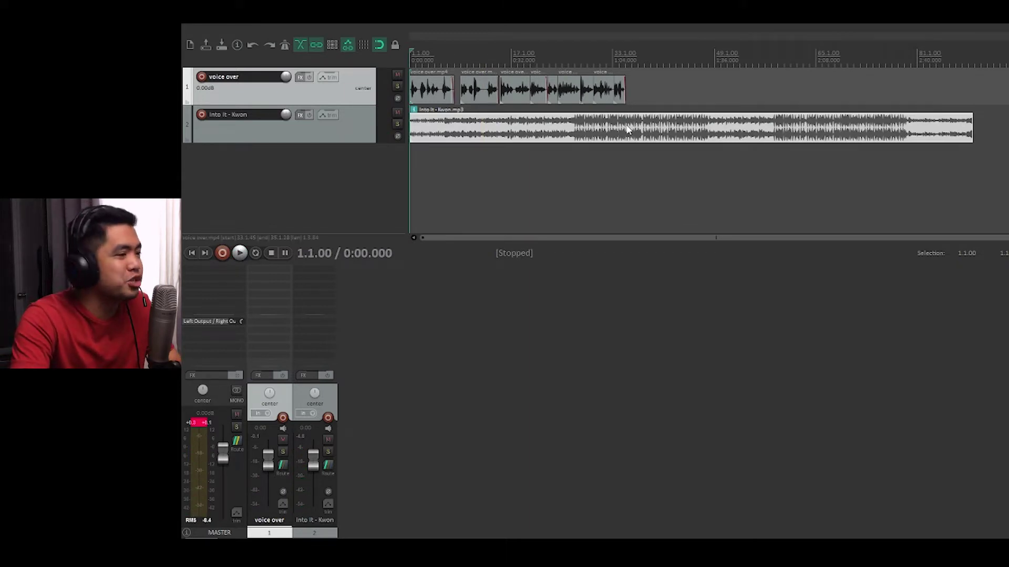
Replace the Into It - Kwon clip with Summer in the Neighborhood - Bed Snacks.mp3 and rename its track BG Music
key("Delete")
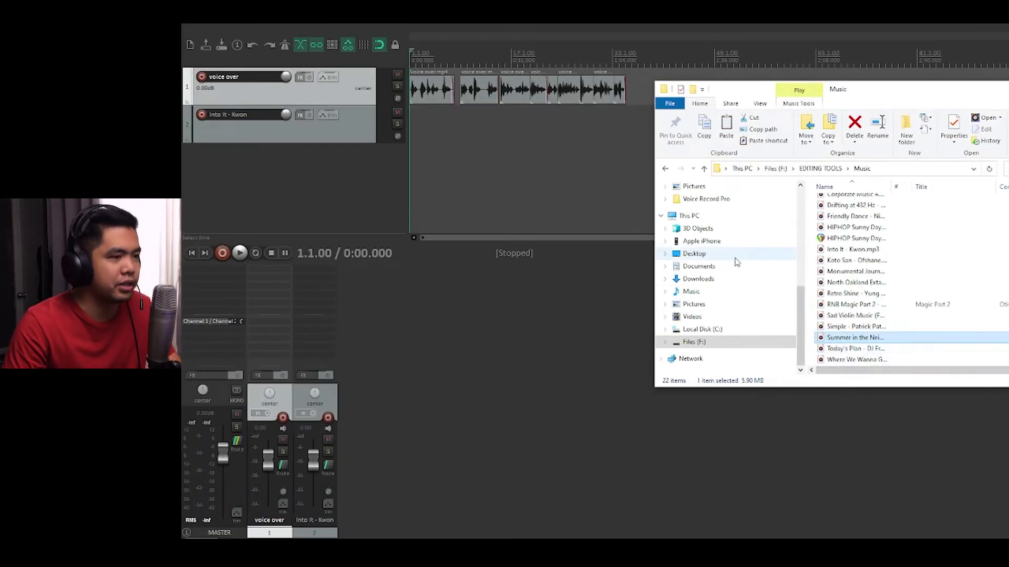
left_click_drag(892, 183, 919, 184)
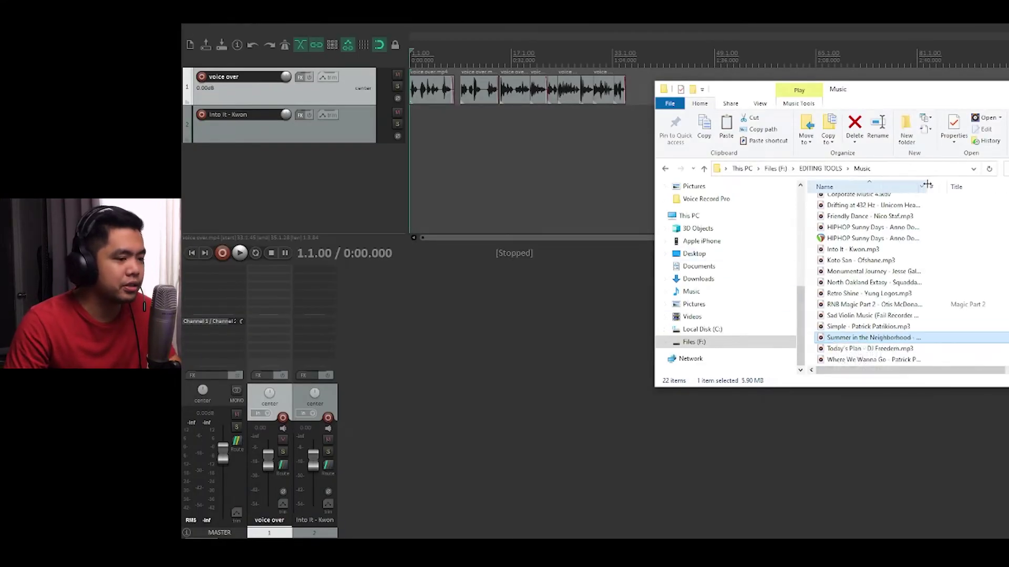
left_click(665, 169)
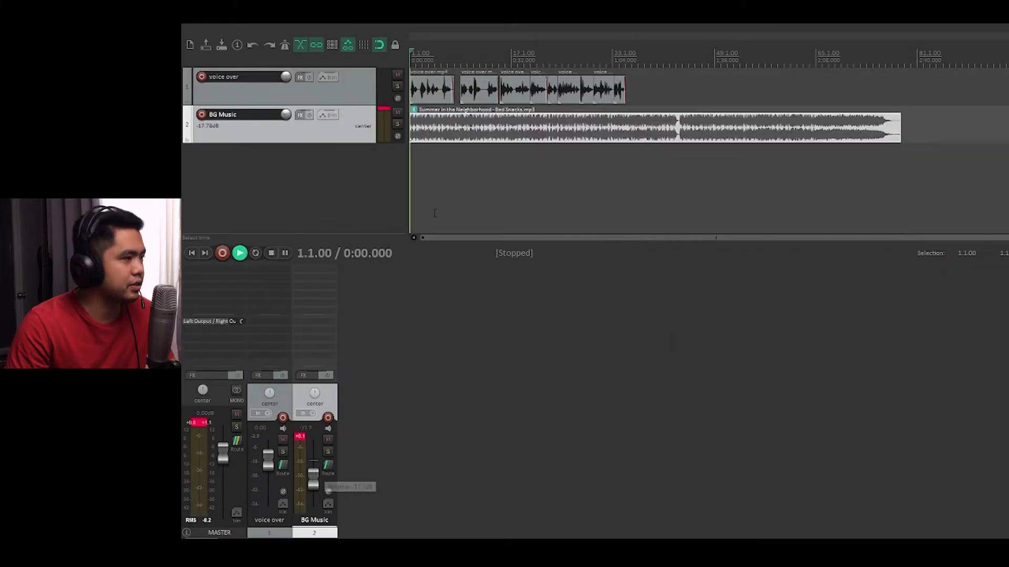
Play the mix from the start to check the balance between the voice-over and the BG Music track
key("space")
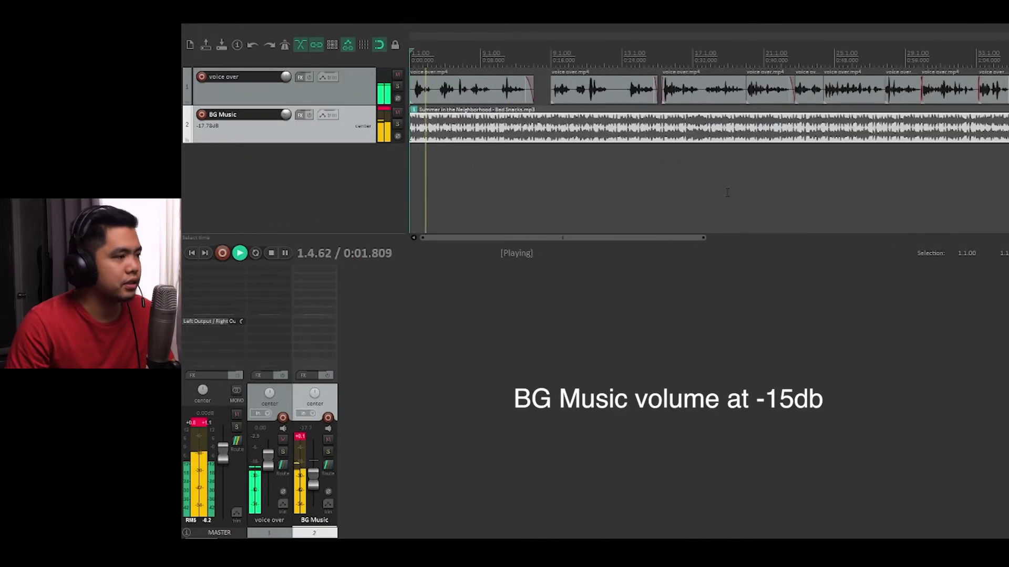
scroll(602, 177, "up", 4)
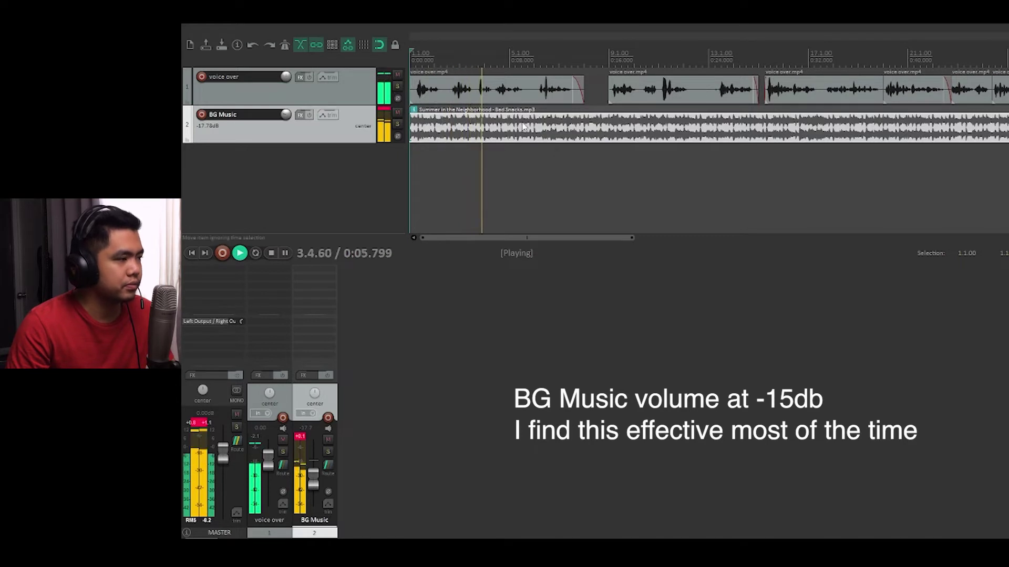
key("space")
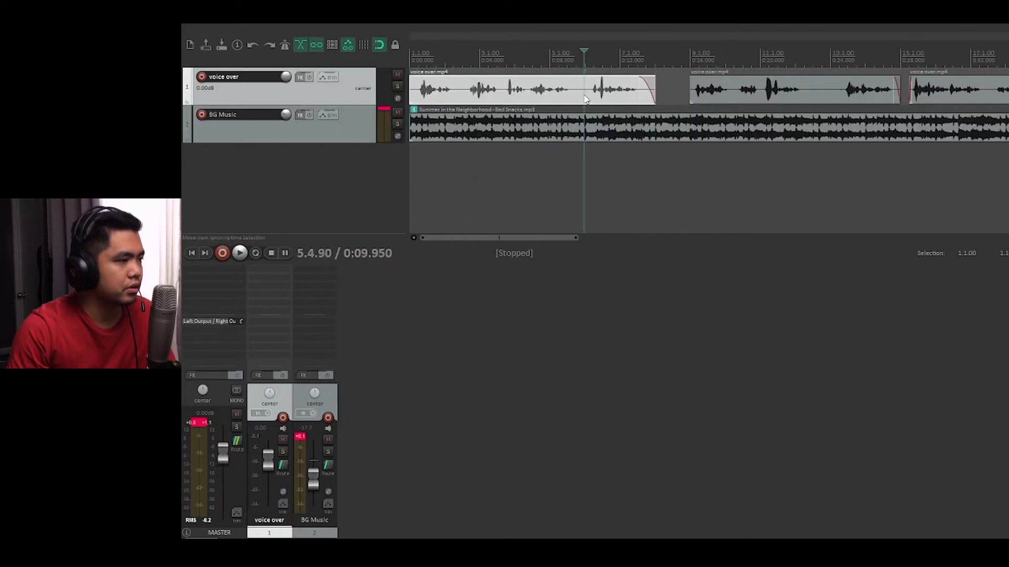
Split the first voice-over clip near 0:09.950, shift its second part earlier to tighten the pause, and play the join
left_click(628, 93)
left_click_drag(631, 97, 623, 97)
left_click(536, 51)
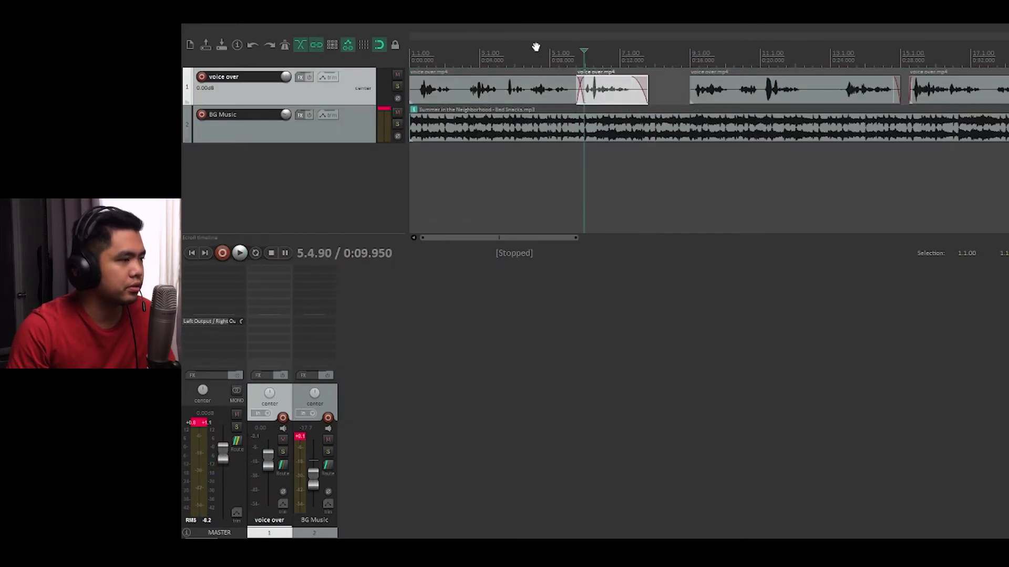
key("space")
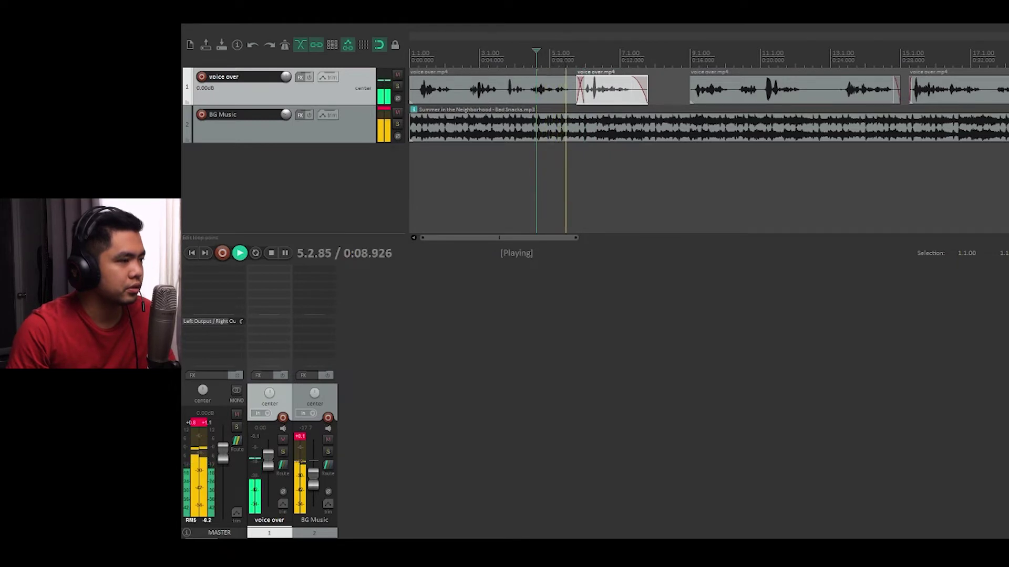
left_click_drag(581, 97, 604, 99)
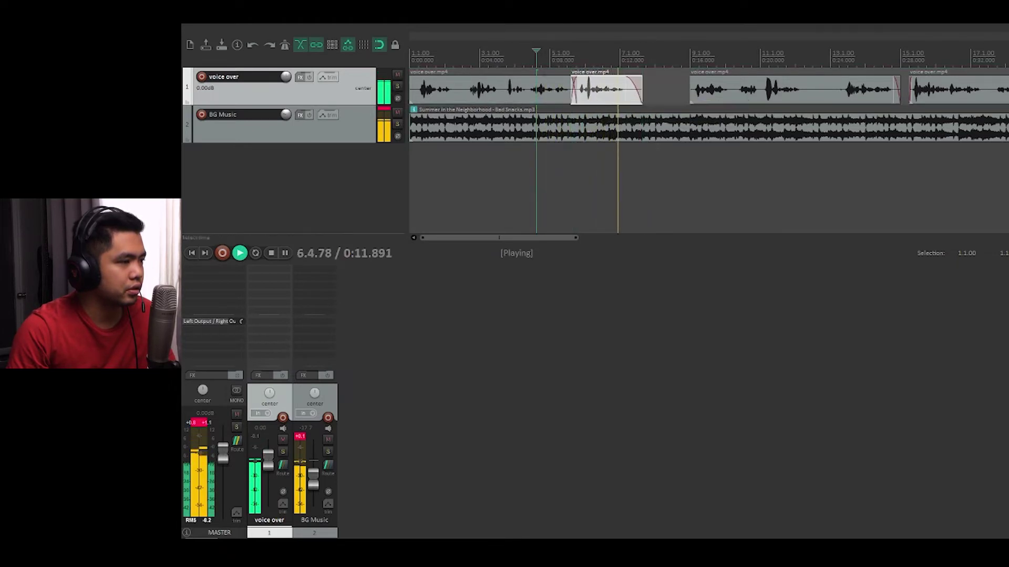
key("space")
left_click(552, 53)
key("space")
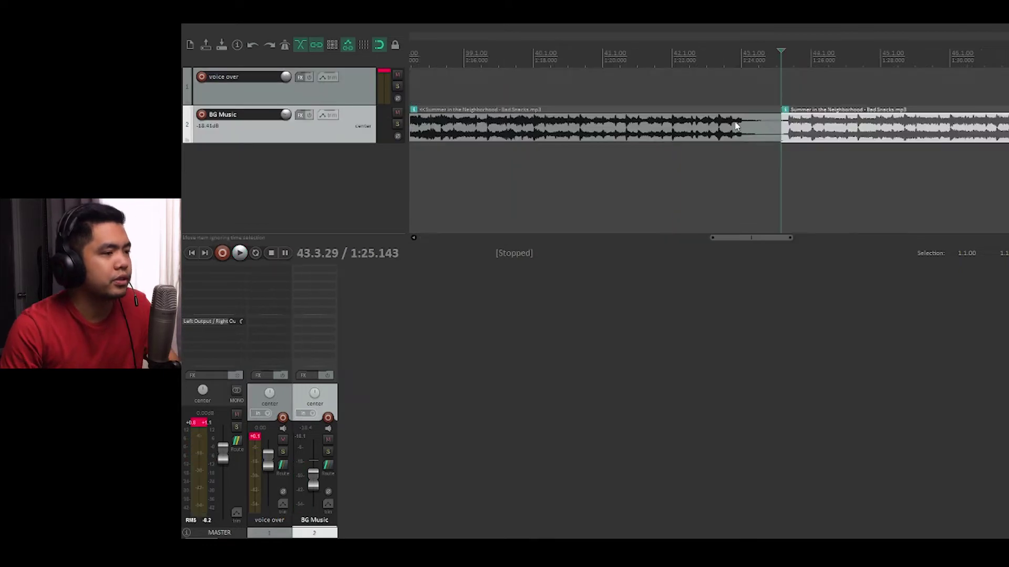
Play the background music from the end of the voice-over into the next music clip to judge its ending
left_click(737, 126)
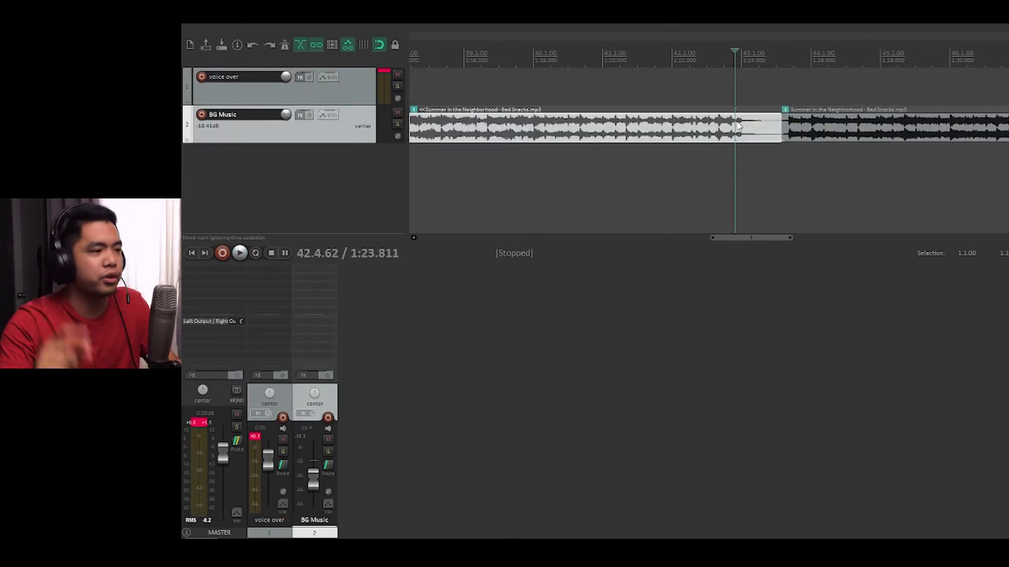
scroll(737, 126, "down", 3)
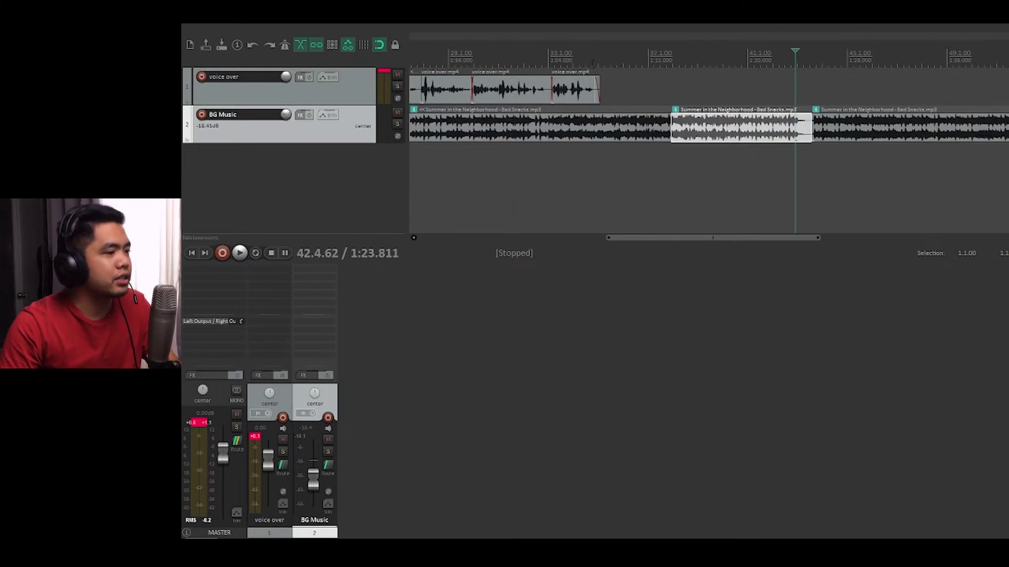
left_click(595, 57)
key("space")
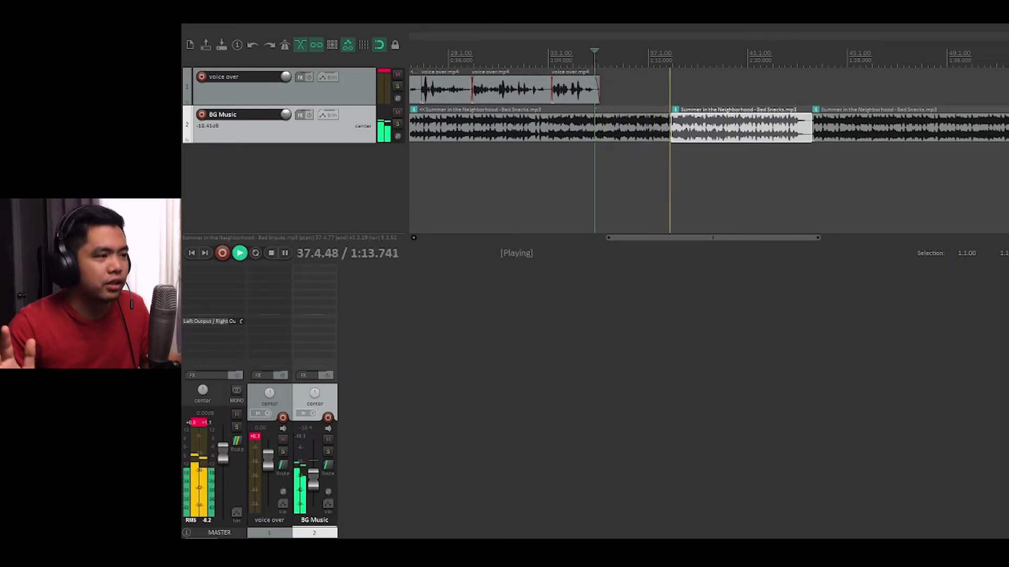
key("space")
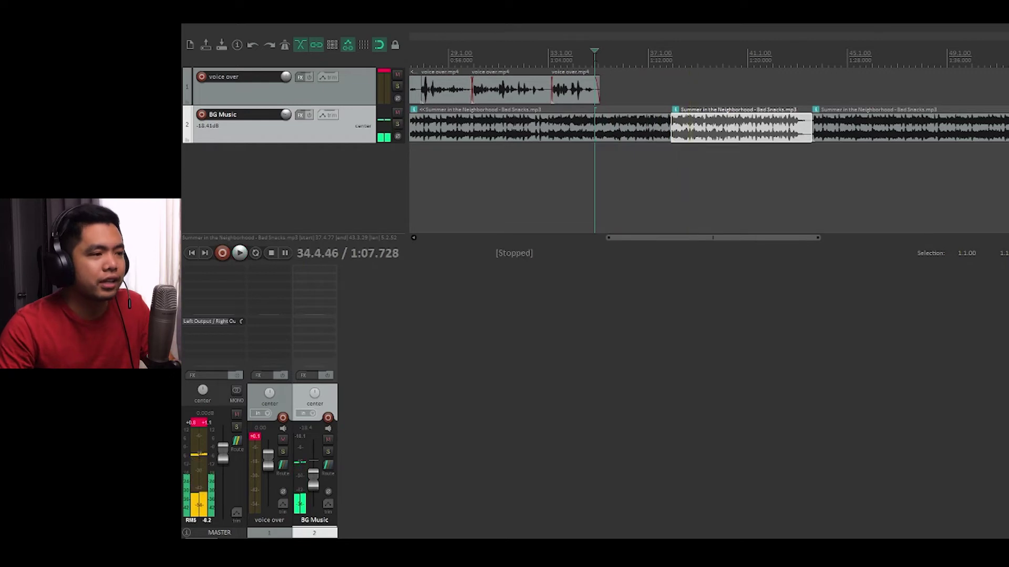
Listen to the final beat of the middle music clip and split it at 1:23.838
left_click(794, 58)
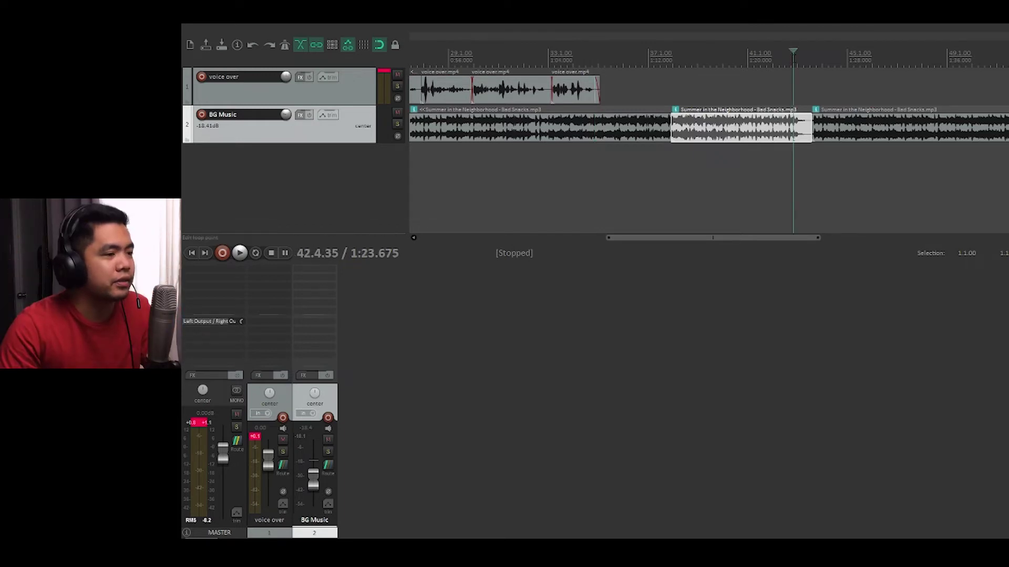
key("space")
key("space")
scroll(807, 62, "up", 6)
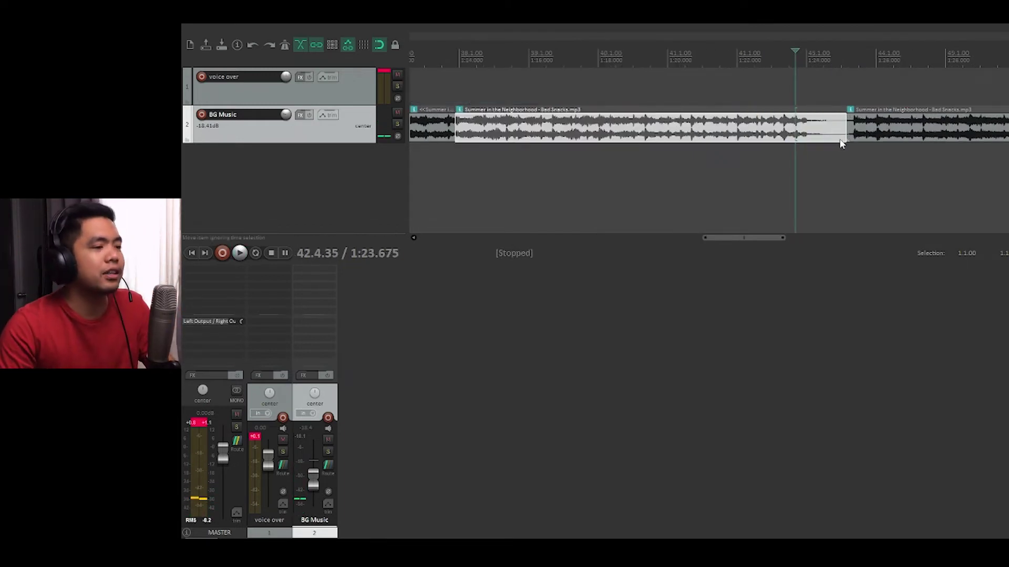
left_click(807, 62)
key("space")
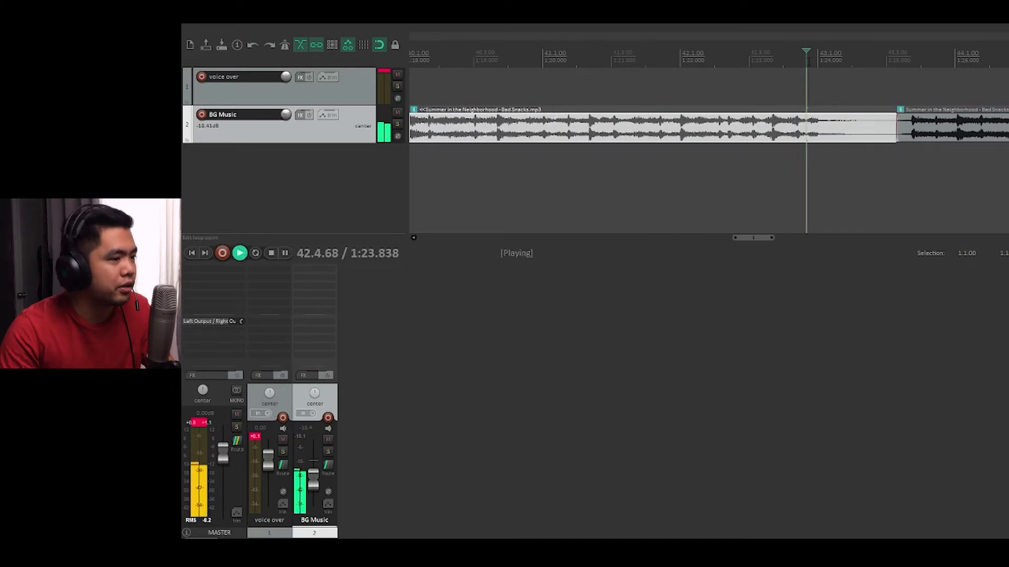
key("space")
key("s")
scroll(772, 132, "down", 8)
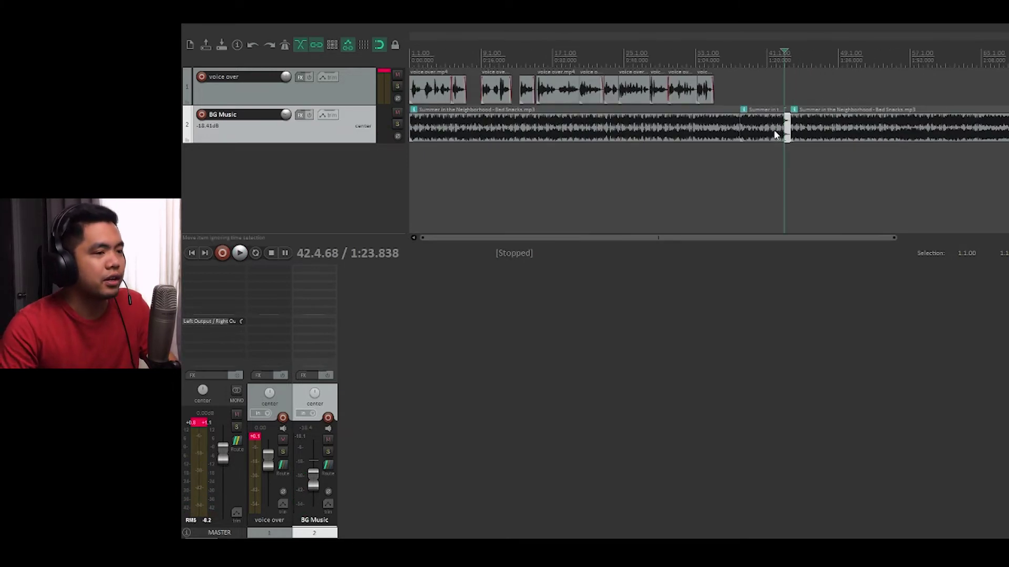
Delete the long music clip after the ending piece and the section just before it, keeping only the short ending
left_click(909, 124)
key("Delete")
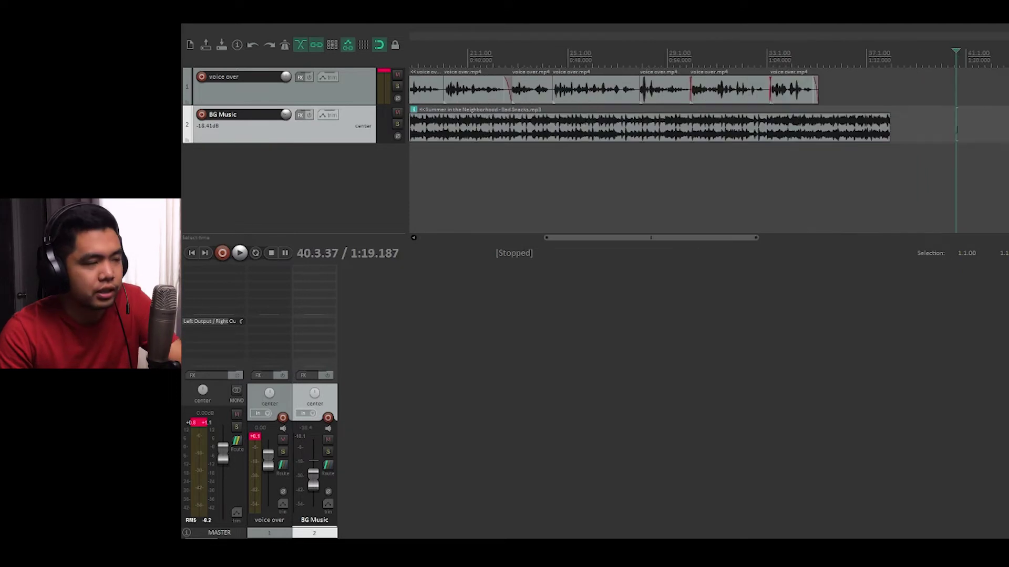
Play the music past the end of the voice-over, split it at 1:11.762, and delete the part after the split
left_click(804, 59)
key("space")
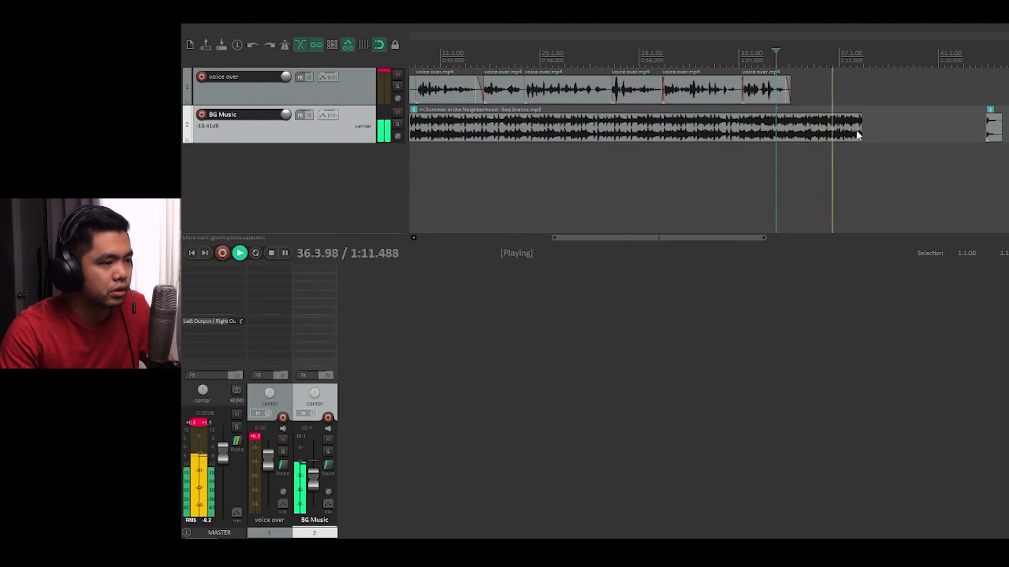
key("space")
left_click(838, 126)
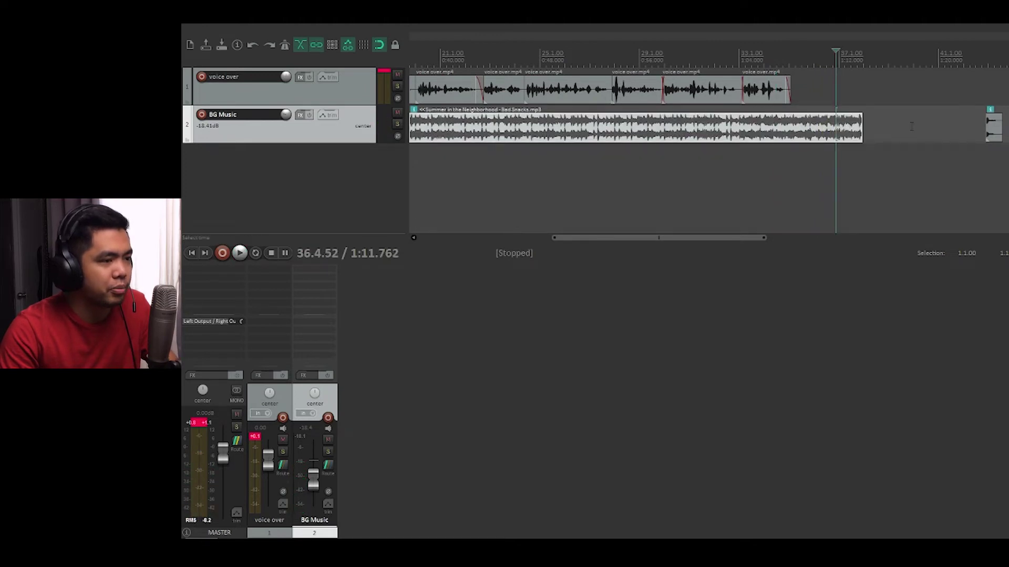
key("s")
key("Delete")
Move the short music ending back to the cut at 1:11.762 and play across the join
left_click_drag(992, 135, 839, 134)
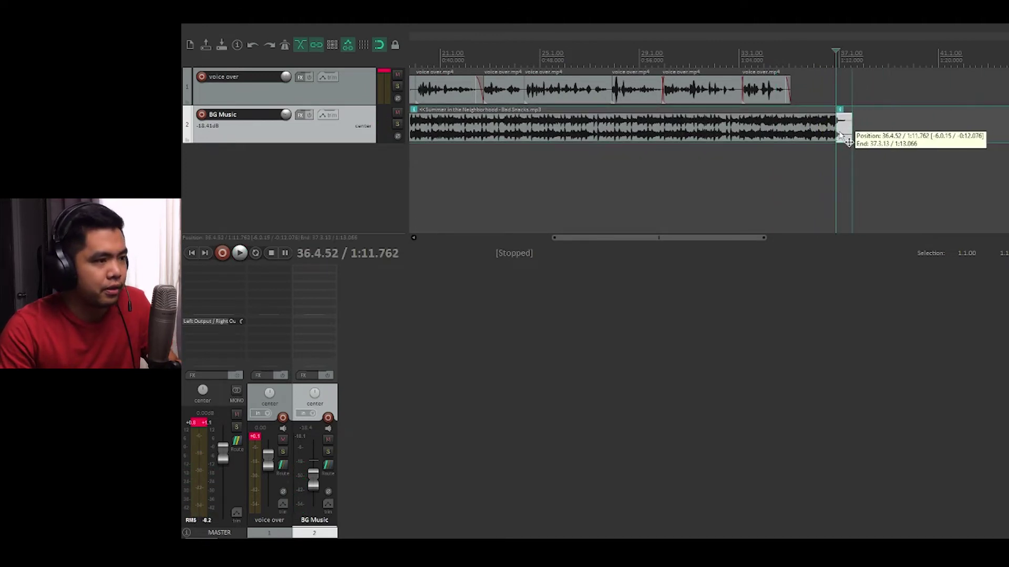
scroll(552, 75, "up", 10)
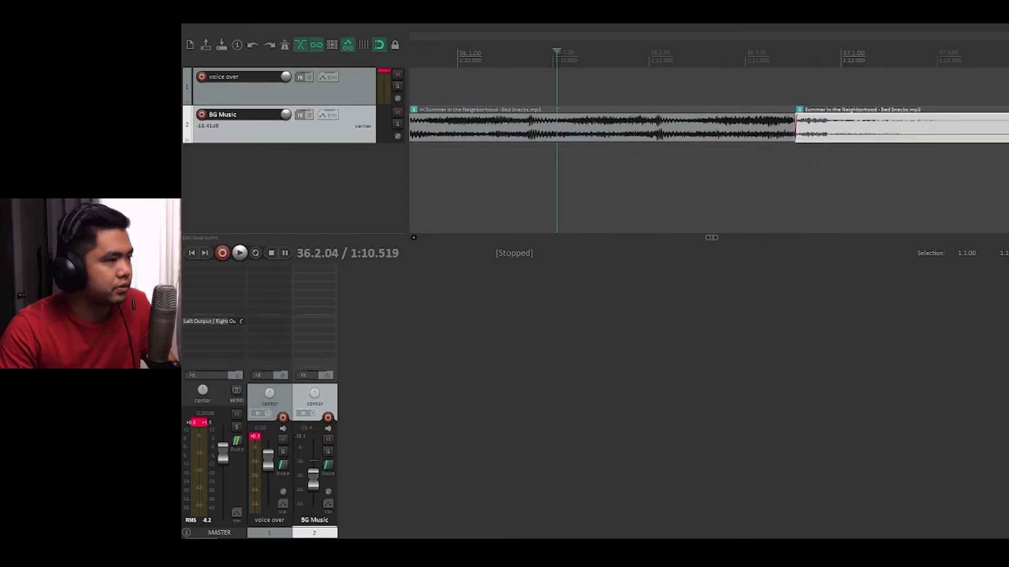
key("space")
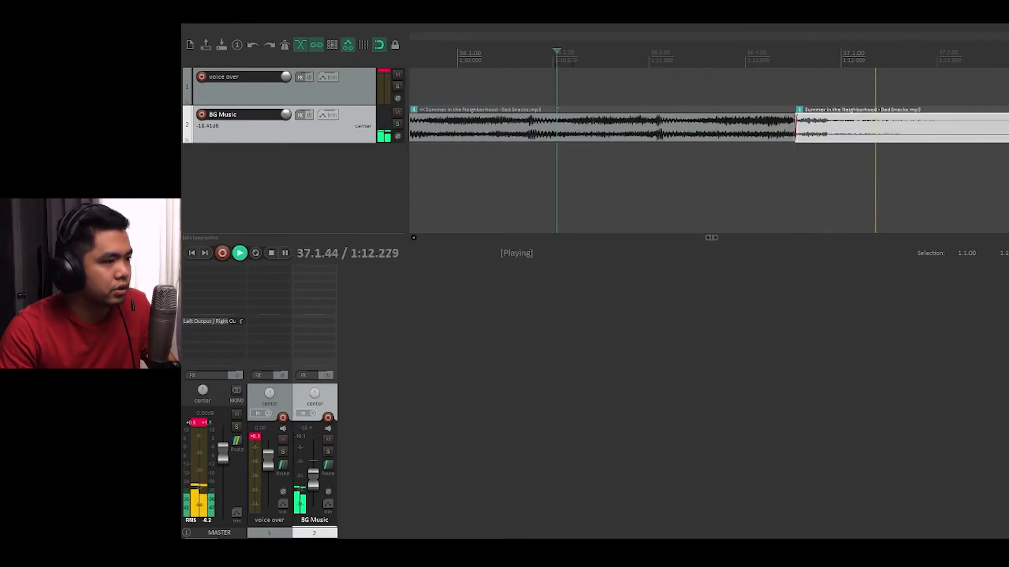
scroll(622, 56, "down", 7)
key("space")
Play the last voice-over clip into the music tail, split the music at 1:09.273, and delete the section before the short ending
left_click(622, 56)
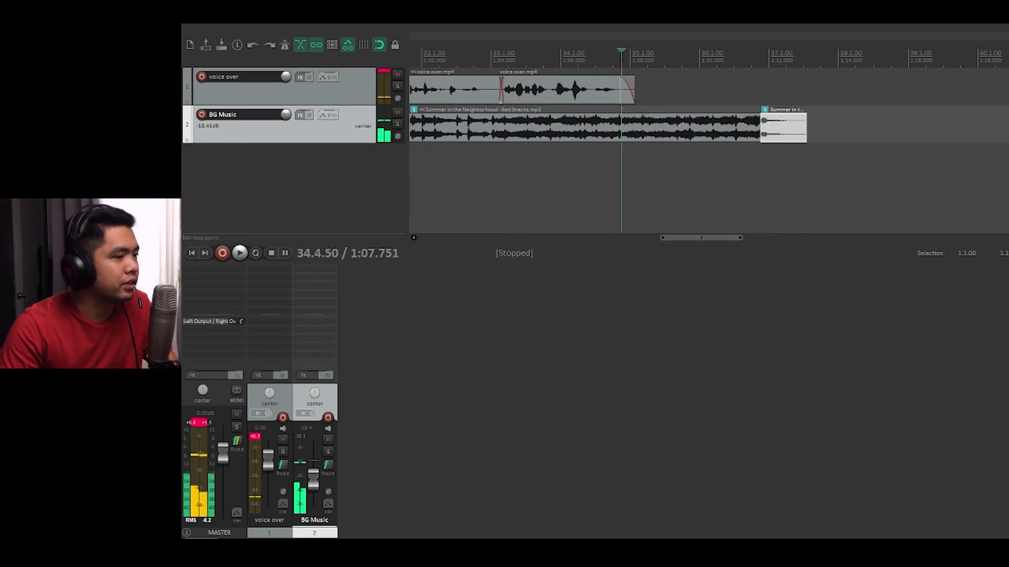
left_click(510, 56)
key("space")
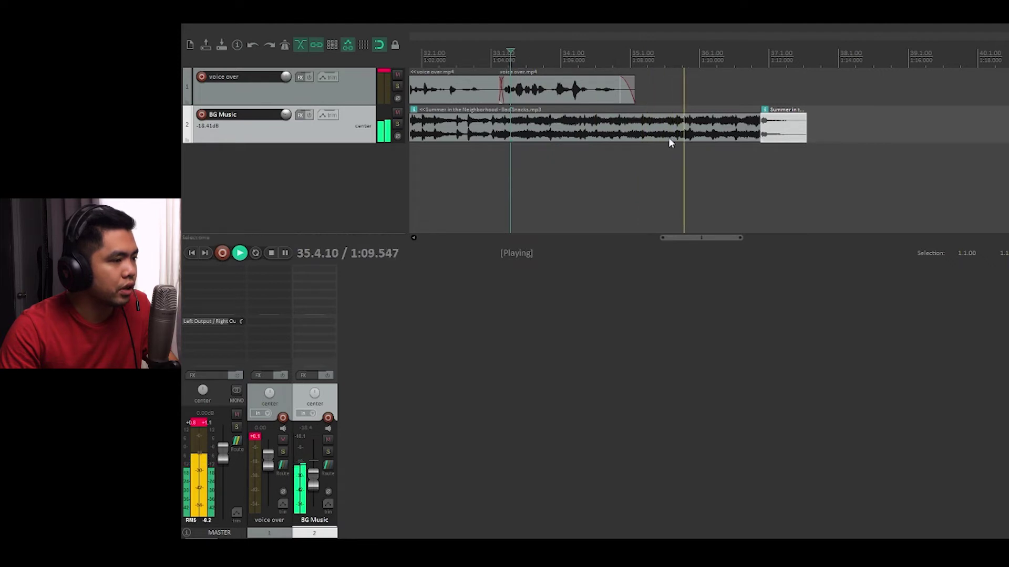
key("space")
left_click(674, 117)
scroll(674, 118, "up", 3)
left_click(798, 120)
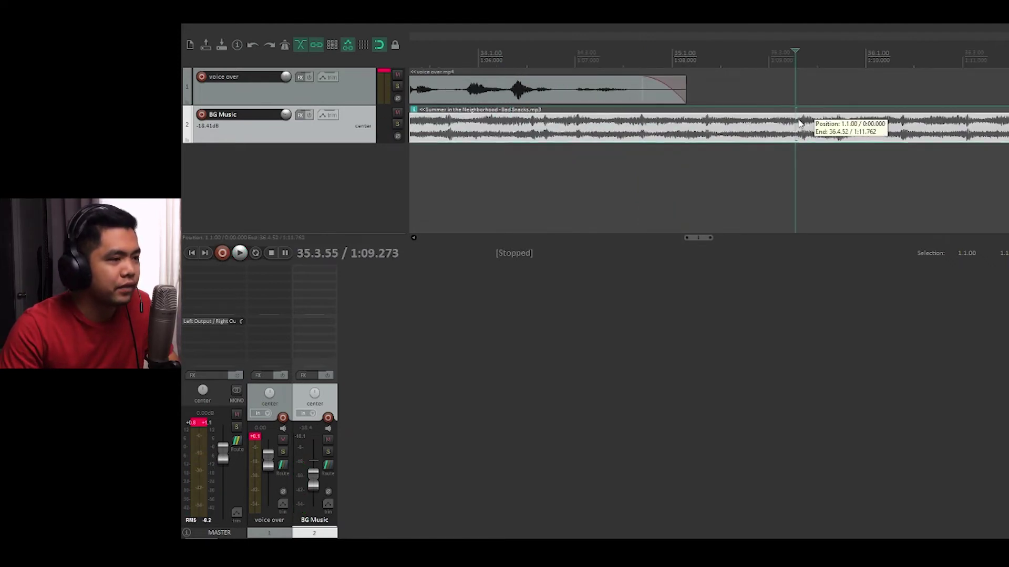
key("s")
left_click(974, 133)
key("Delete")
Move the short music ending against the new cut and play the final seconds through the join
left_click_drag(1008, 135, 839, 141)
left_click(628, 55)
key("space")
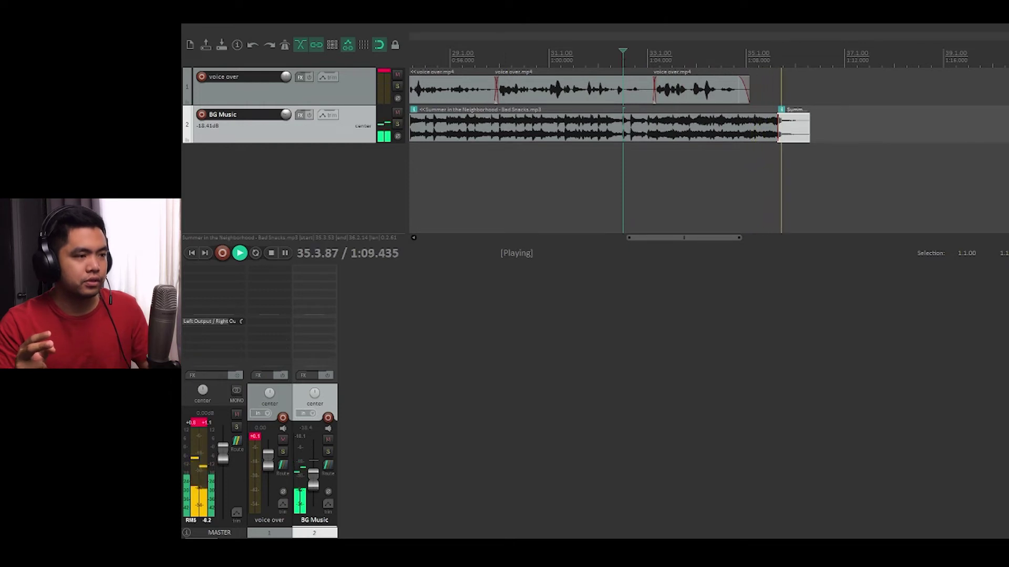
key("space")
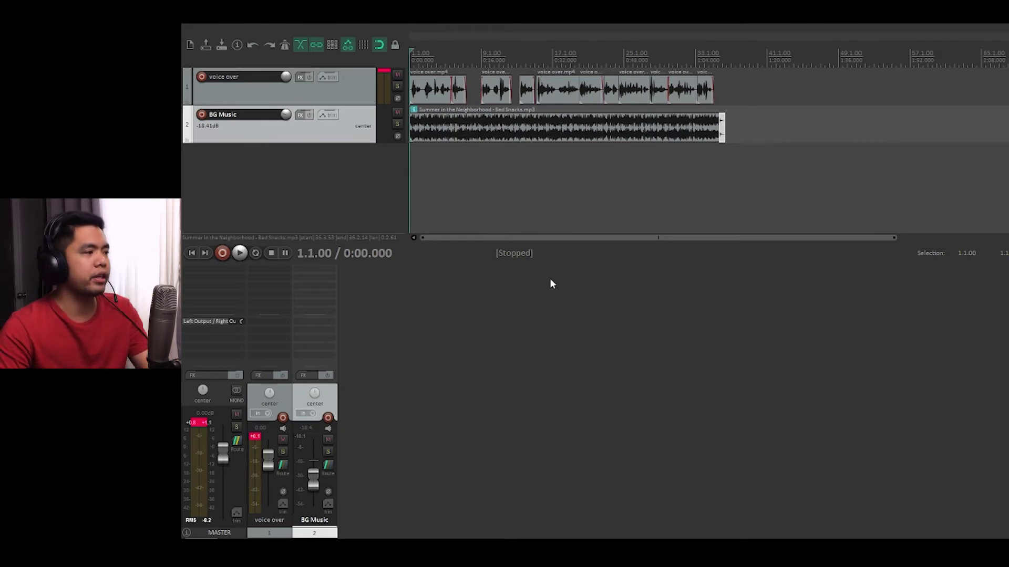
Add the ReaEQ effect to the voice over track
left_click(298, 79)
type("eq")
double_click(666, 206)
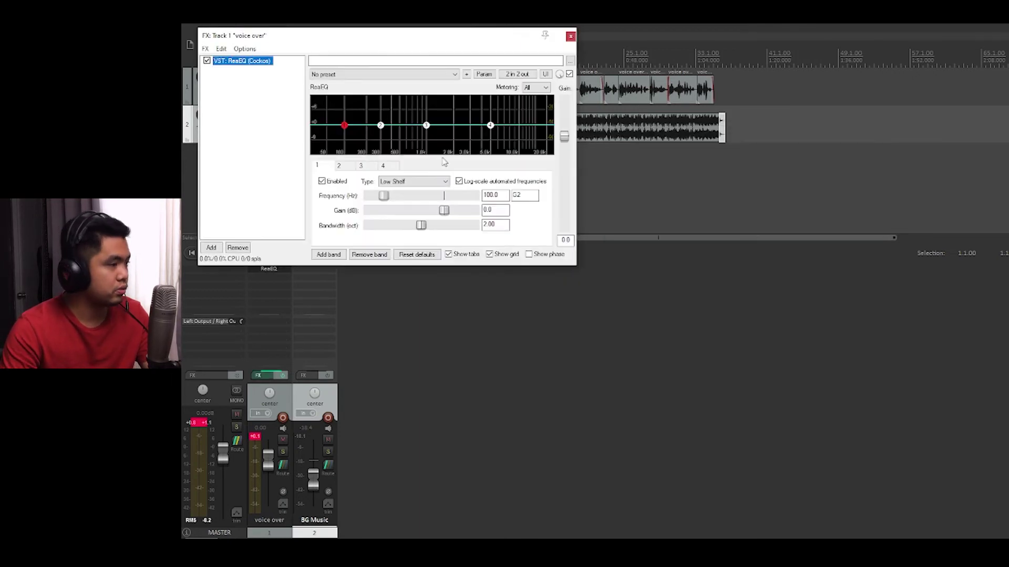
Change EQ band 1 to a High Pass filter at 80 Hz while the mix plays
left_click(414, 181)
left_click(400, 223)
key("space")
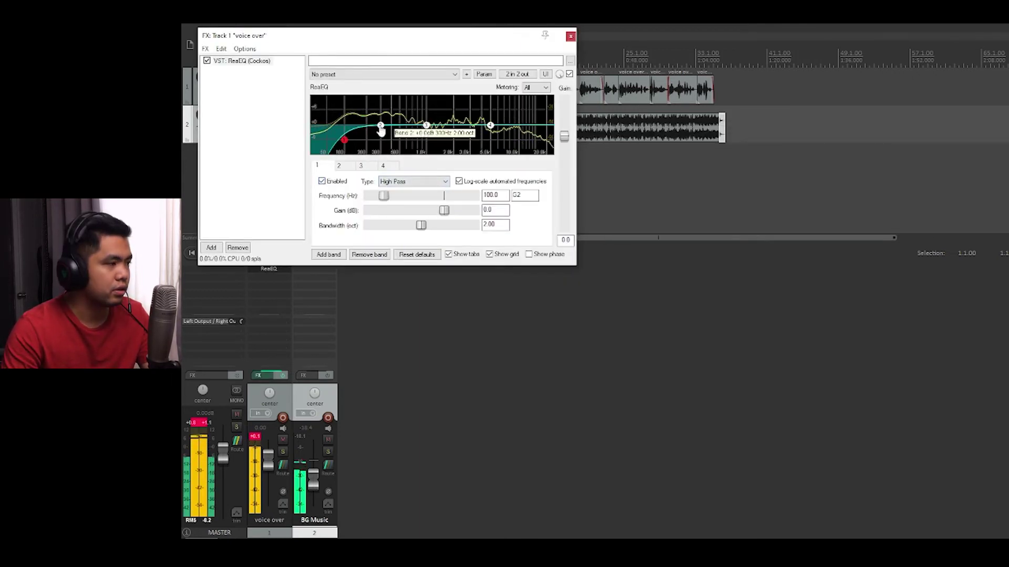
left_click_drag(501, 195, 468, 192)
type("80")
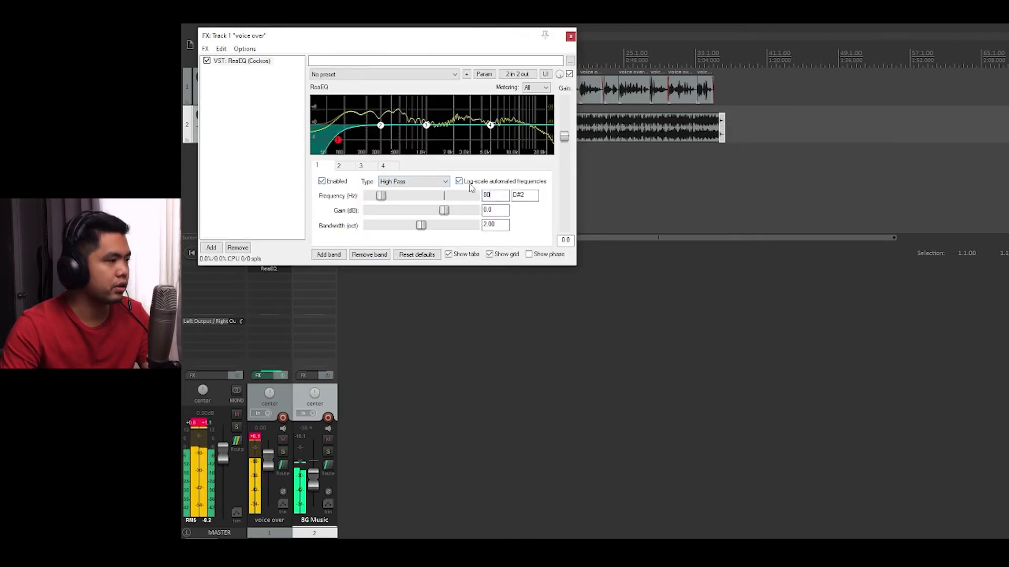
Set EQ band 2 to 599.2 Hz with -1.9 dB gain and 0.92 oct bandwidth, and compare it bypassed and enabled
left_click_drag(381, 125, 406, 97)
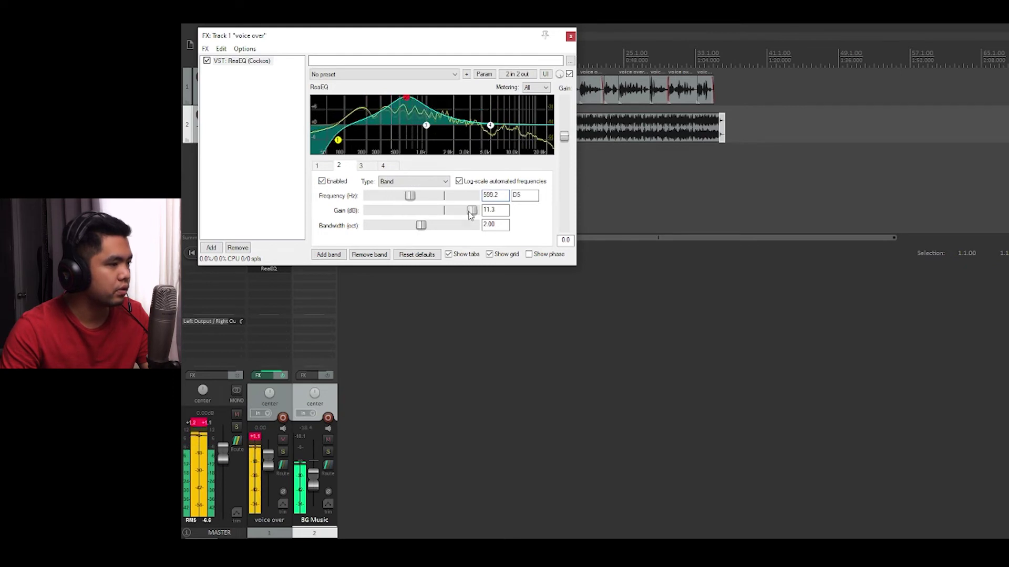
left_click_drag(470, 211, 440, 212)
left_click_drag(421, 226, 393, 226)
left_click(322, 181)
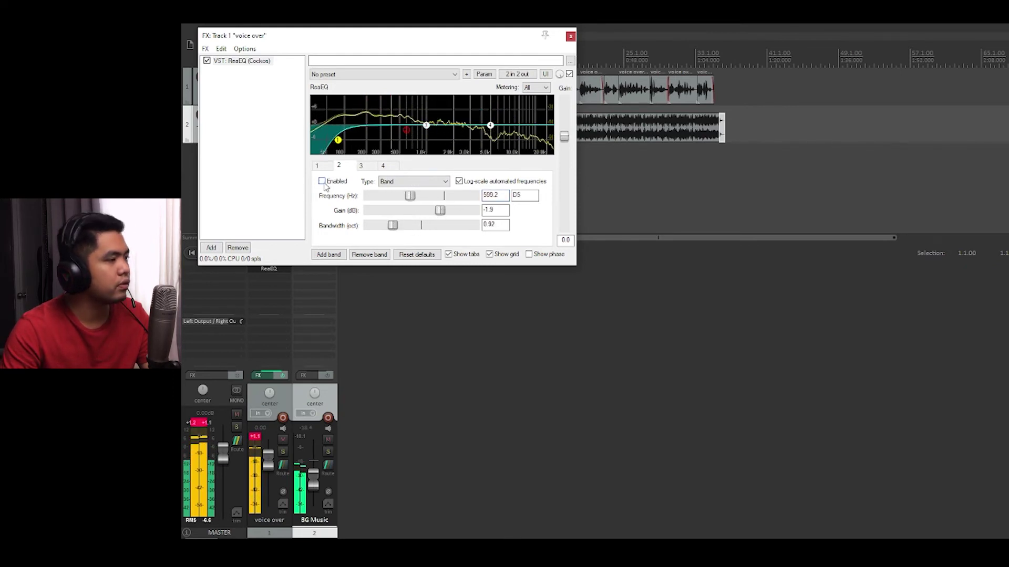
left_click(322, 181)
Set EQ band 3 to a 2.1 dB boost at 158.7 Hz and reselect band 2
left_click_drag(426, 125, 358, 120)
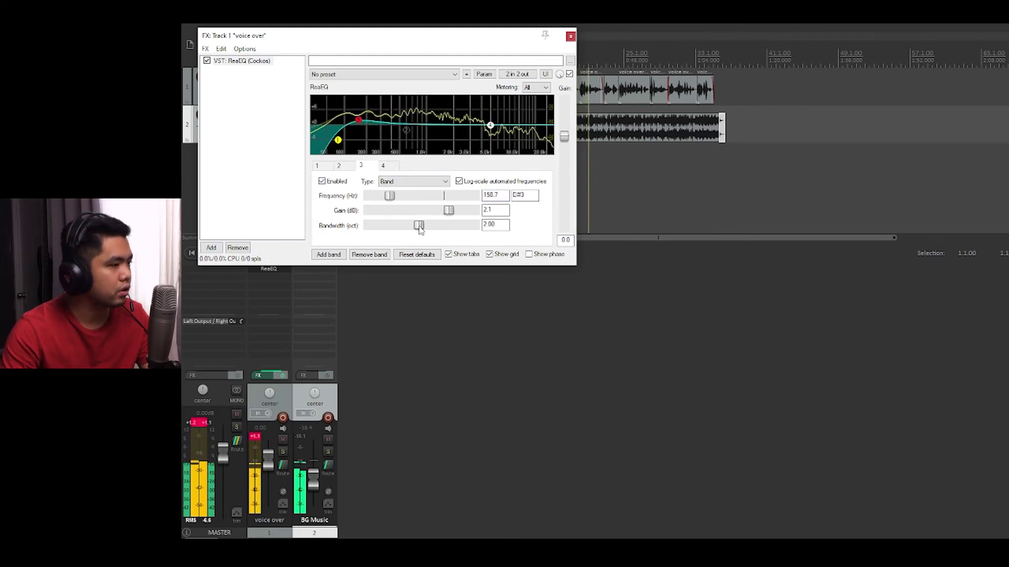
left_click(406, 131)
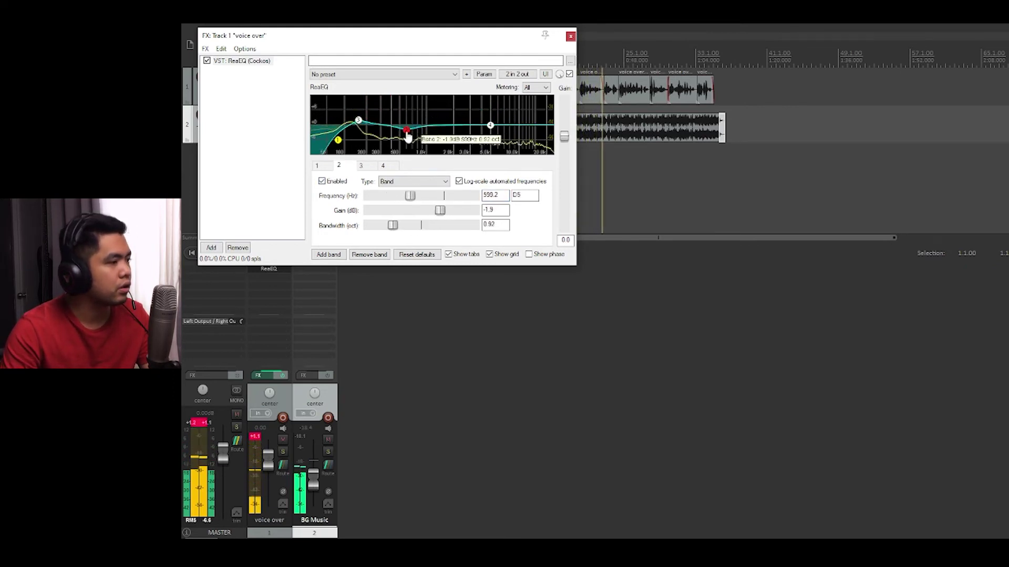